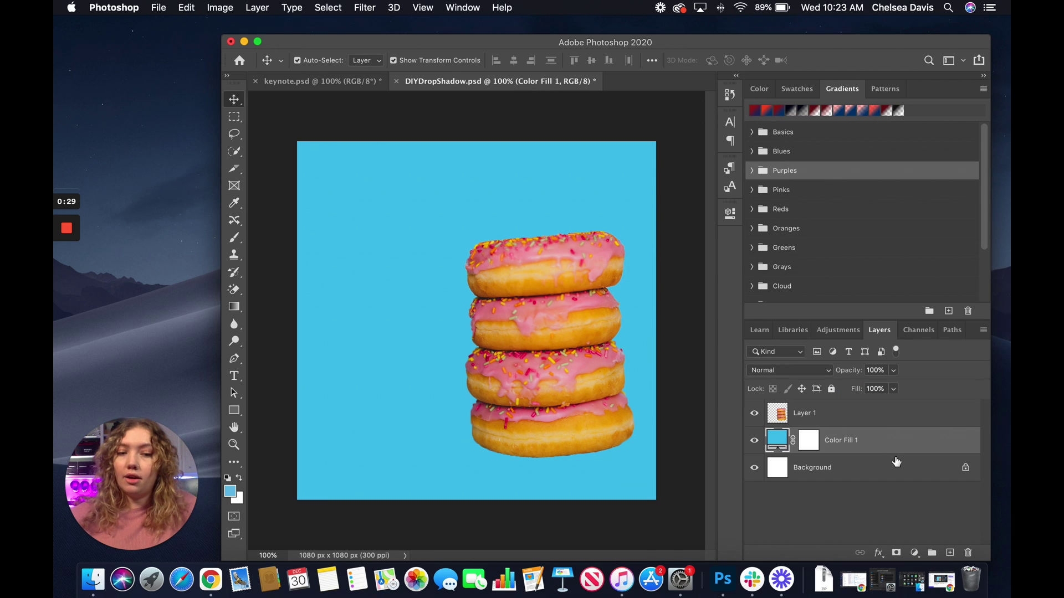
# Step: Duplicate Layer 1, the donut stack, and place the copy directly beneath the original layer
pyautogui.click(843, 422)
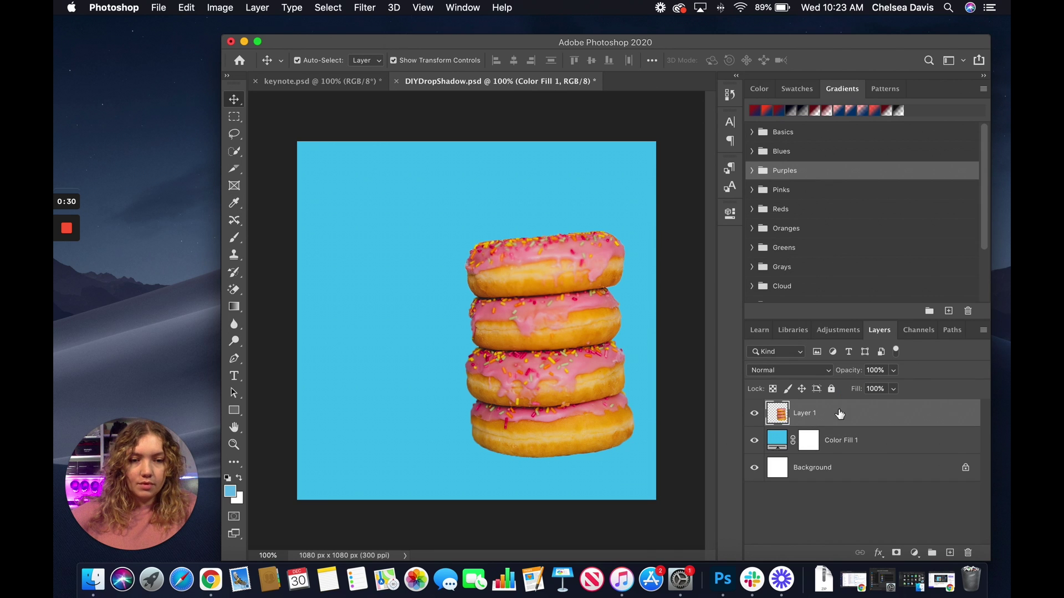
pyautogui.rightClick(805, 412)
pyautogui.click(839, 469)
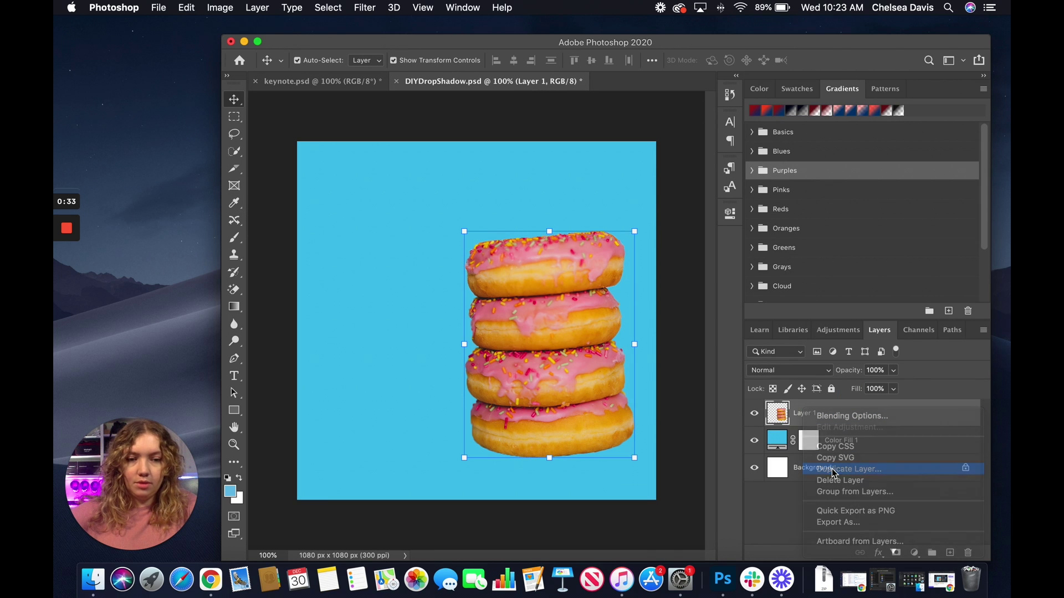
pyautogui.click(812, 298)
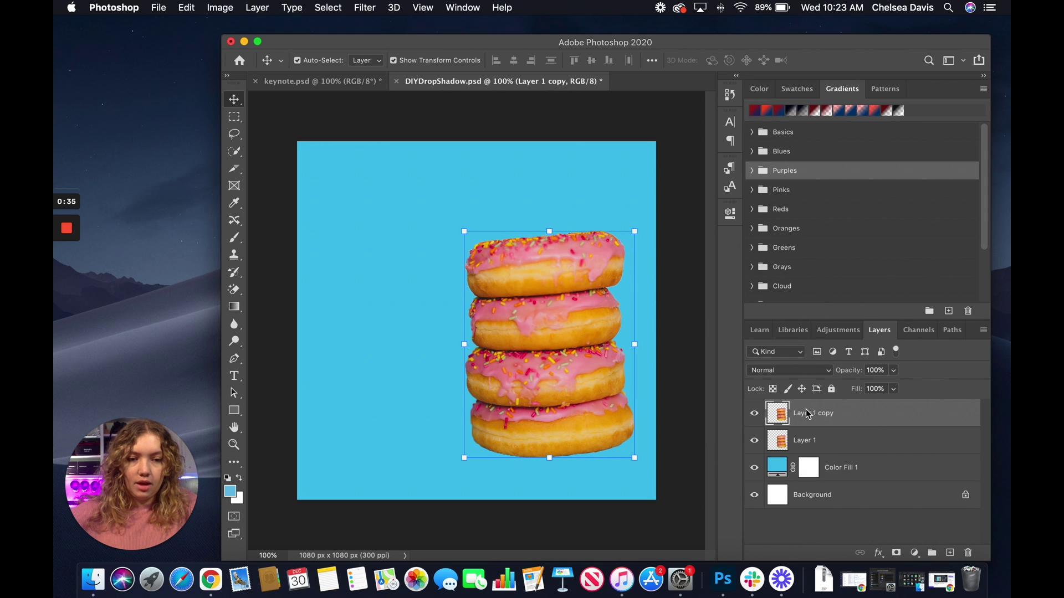
pyautogui.moveTo(808, 416); pyautogui.dragTo(804, 459)
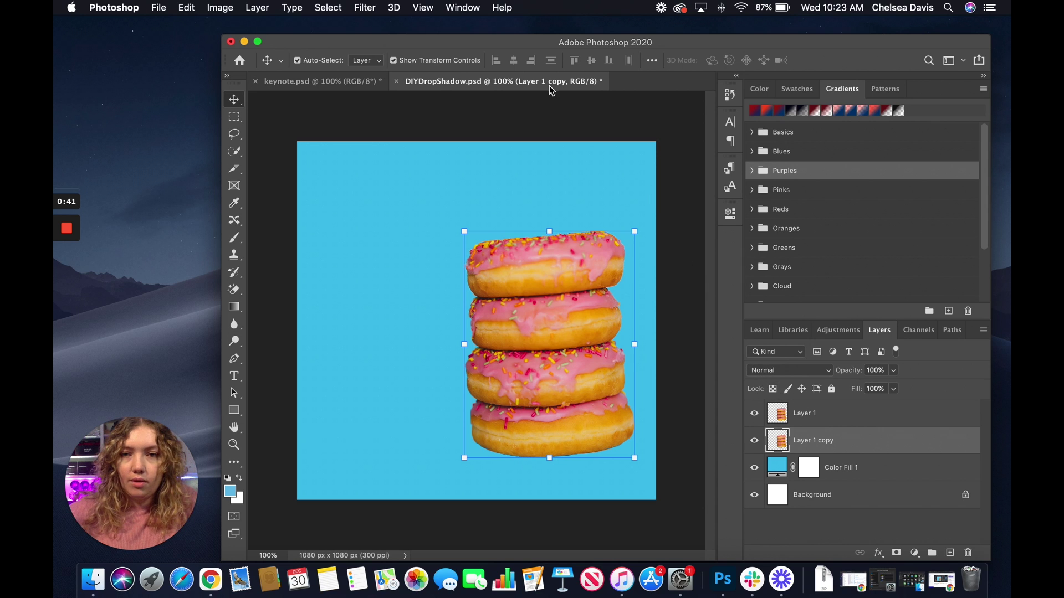
# Step: Apply a black Color Overlay to Layer 1 copy with Normal blend mode and 100% opacity
pyautogui.click(262, 8)
pyautogui.moveTo(316, 143)
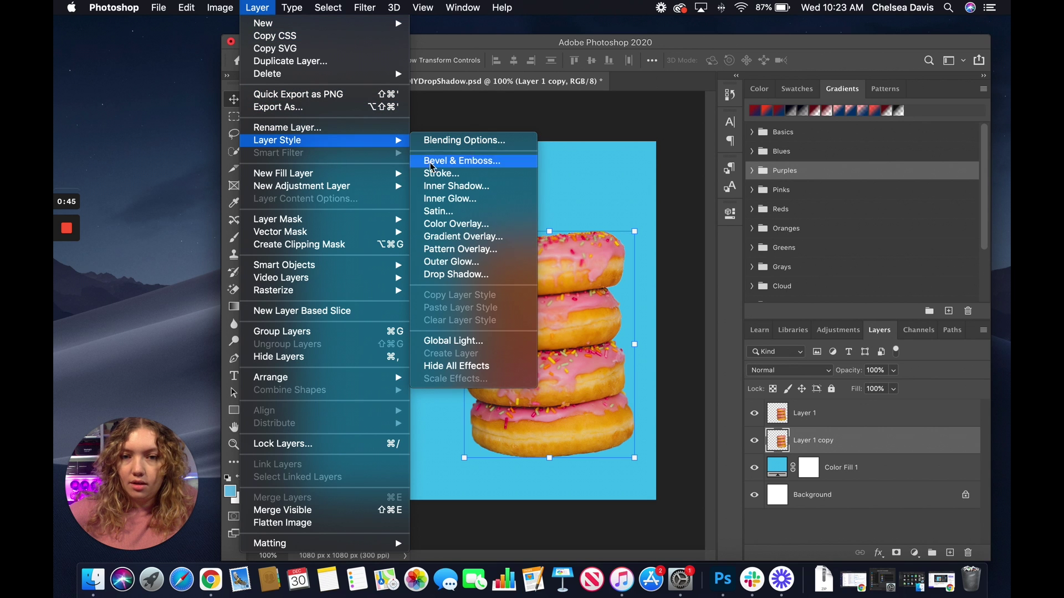
pyautogui.click(458, 224)
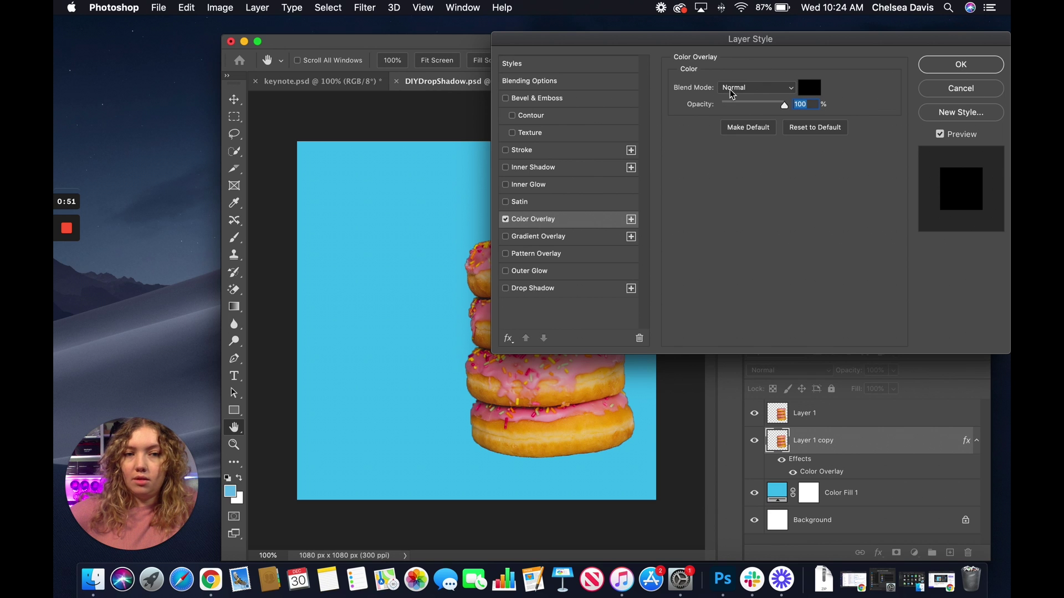
pyautogui.click(961, 66)
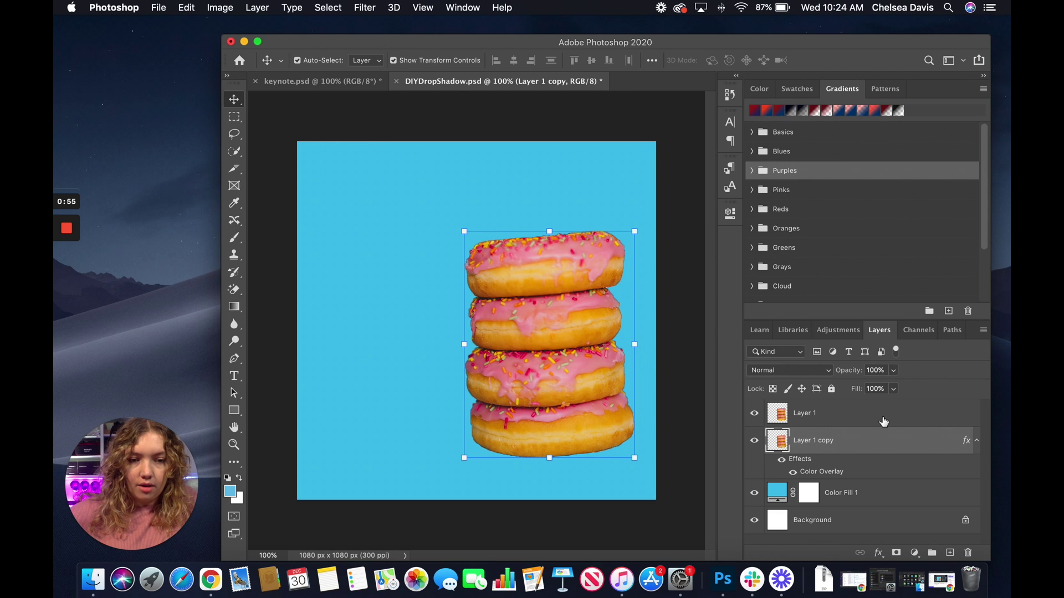
# Step: Nudge the black donut copy to the left and slightly upward so it sits offset behind the original donuts as a shadow
pyautogui.press('Left')
pyautogui.press('Left')
pyautogui.press('Left')
pyautogui.press('Left')
pyautogui.press('Left')
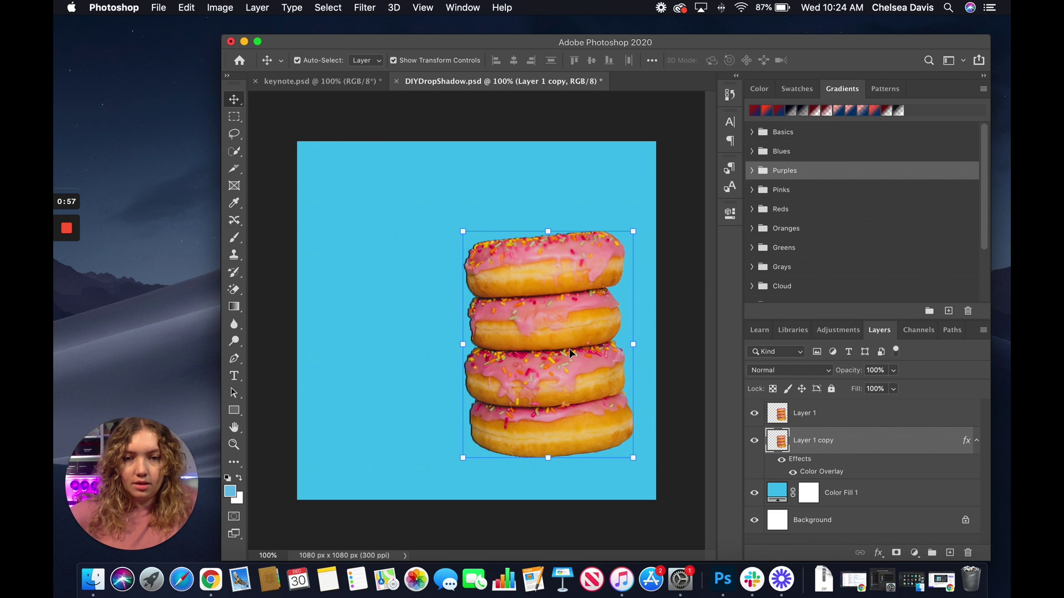
pyautogui.press('Left')
pyautogui.press('Left')
pyautogui.press('Left')
pyautogui.press('Left')
pyautogui.press('Left')
pyautogui.press('Left')
pyautogui.press('Left')
pyautogui.press('Left')
pyautogui.press('Left')
pyautogui.press('Left')
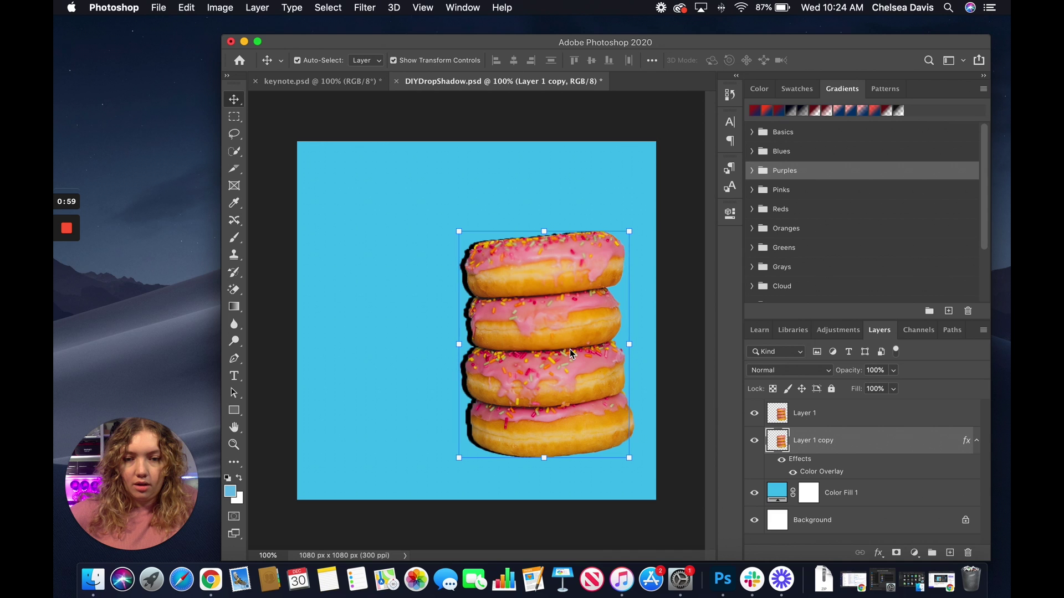
pyautogui.press('Left')
pyautogui.press('Left')
pyautogui.press('Left')
pyautogui.press('Left')
pyautogui.press('Left')
pyautogui.press('Left')
pyautogui.press('Left')
pyautogui.press('Left')
pyautogui.press('Left')
pyautogui.press('Left')
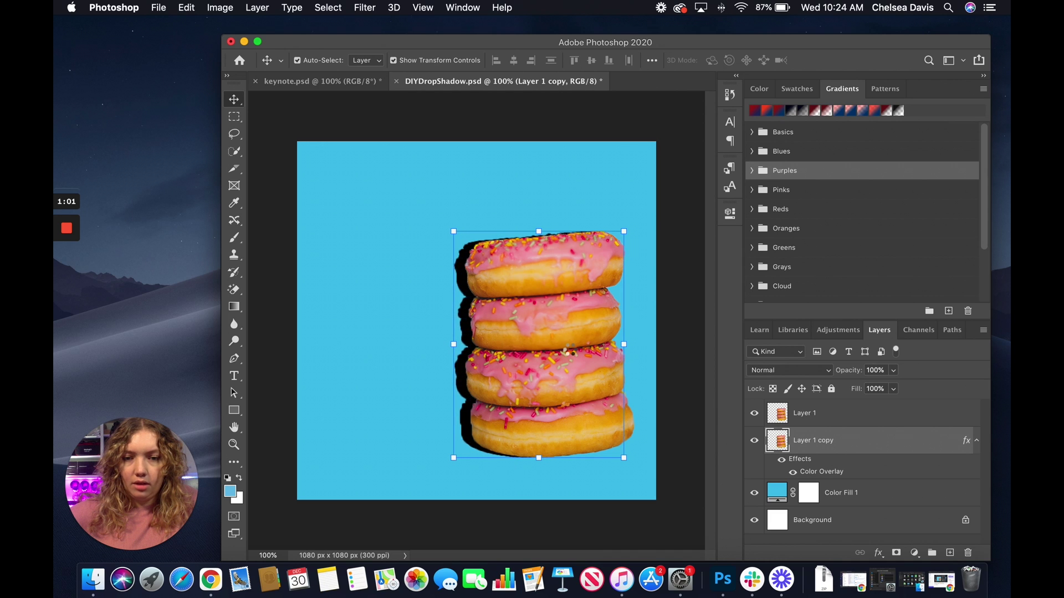
pyautogui.press('Left')
pyautogui.press('Left')
pyautogui.press('Left')
pyautogui.press('Left')
pyautogui.press('Left')
pyautogui.press('Left')
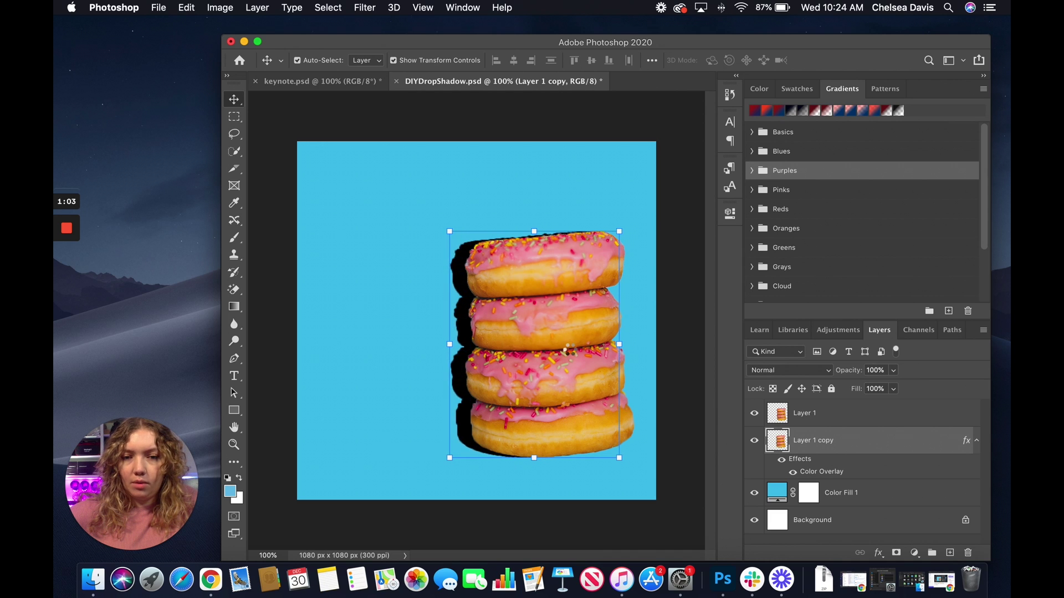
pyautogui.press('Left')
pyautogui.press('Left')
pyautogui.press('Left')
pyautogui.press('Up')
pyautogui.press('Up')
pyautogui.press('Up')
pyautogui.press('Up')
pyautogui.press('Up')
pyautogui.press('Up')
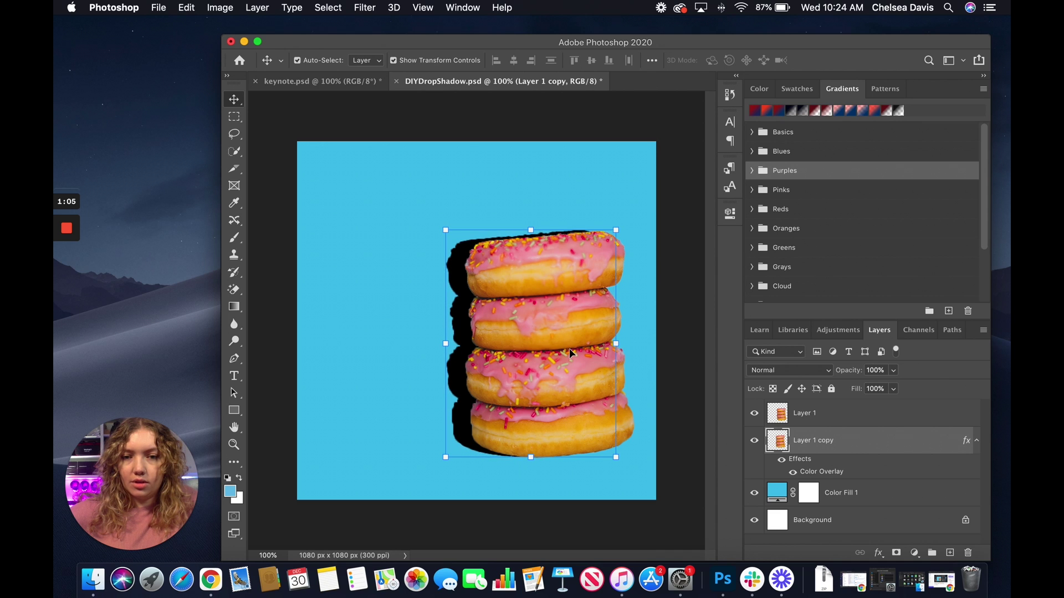
pyautogui.press('Up')
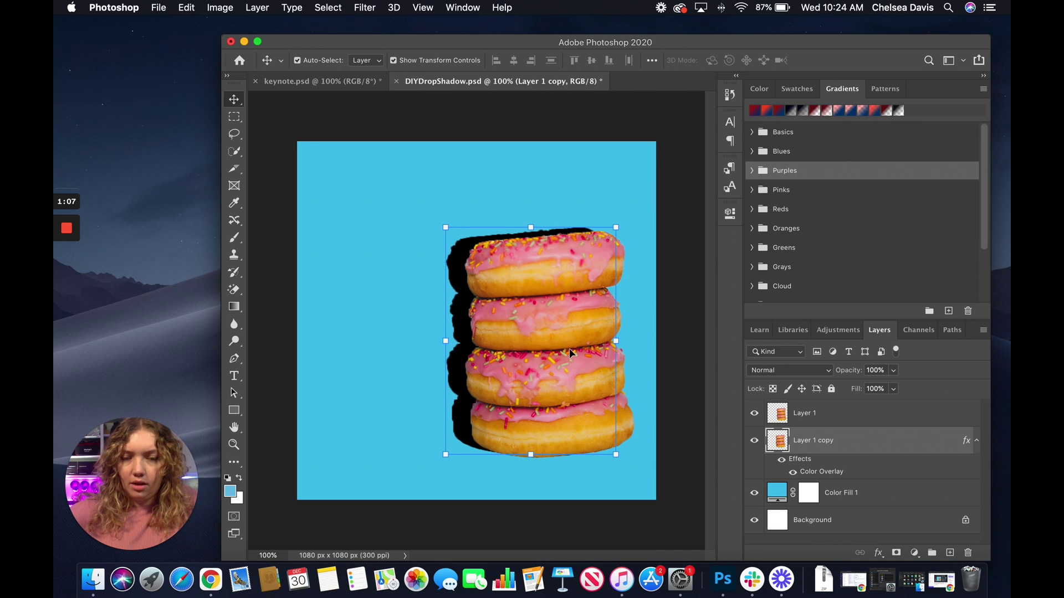
pyautogui.press('Up')
pyautogui.press('Up')
pyautogui.press('Up')
pyautogui.press('Up')
pyautogui.press('Up')
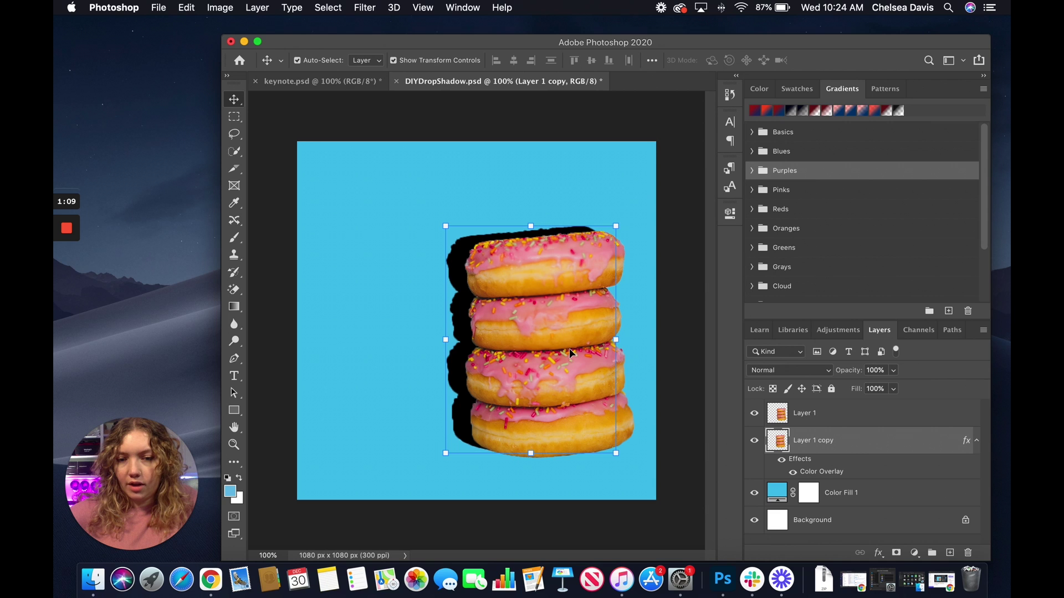
pyautogui.press('Left')
pyautogui.press('Left')
pyautogui.press('Left')
pyautogui.press('Left')
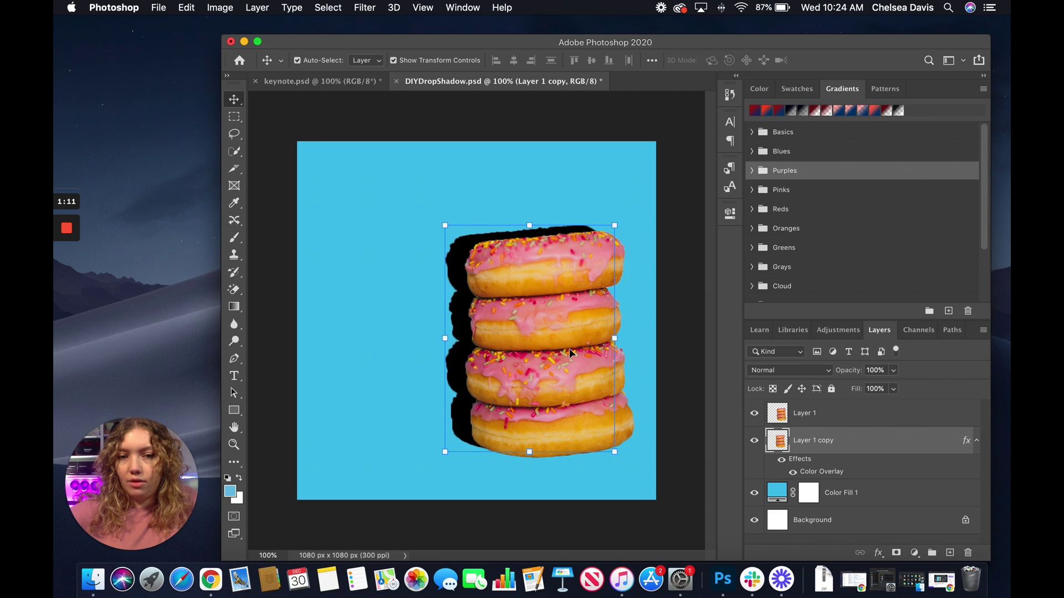
pyautogui.press('Left')
pyautogui.press('Up')
pyautogui.press('Up')
pyautogui.press('Up')
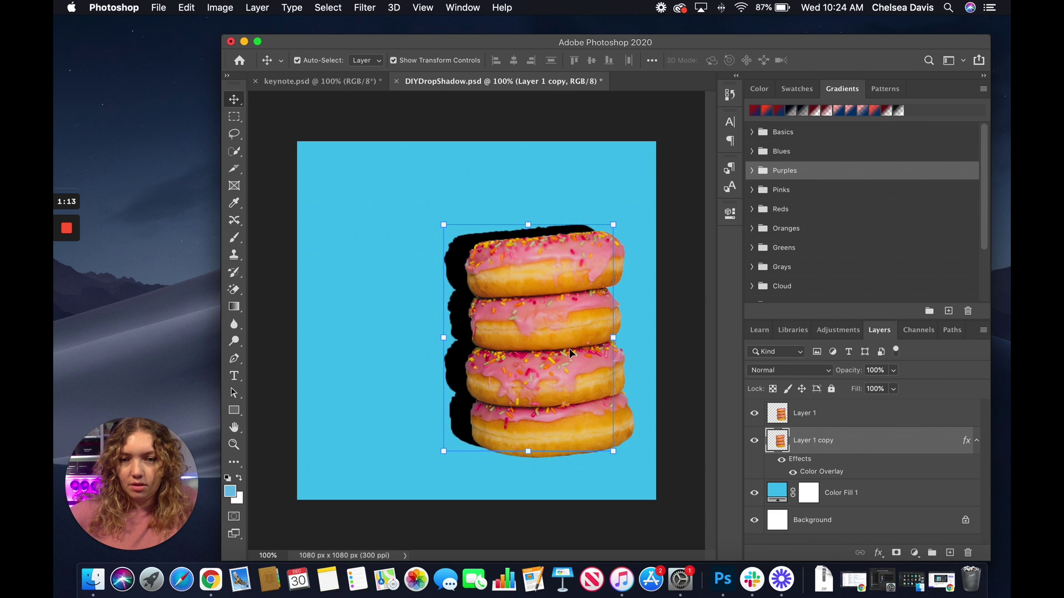
pyautogui.press('Left')
pyautogui.press('Left')
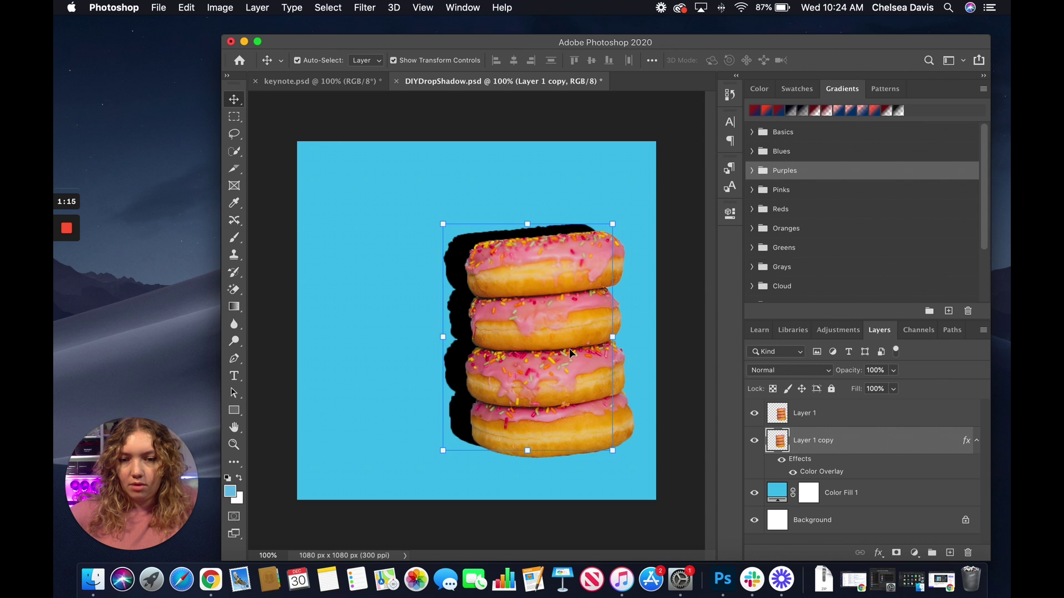
pyautogui.press('Up')
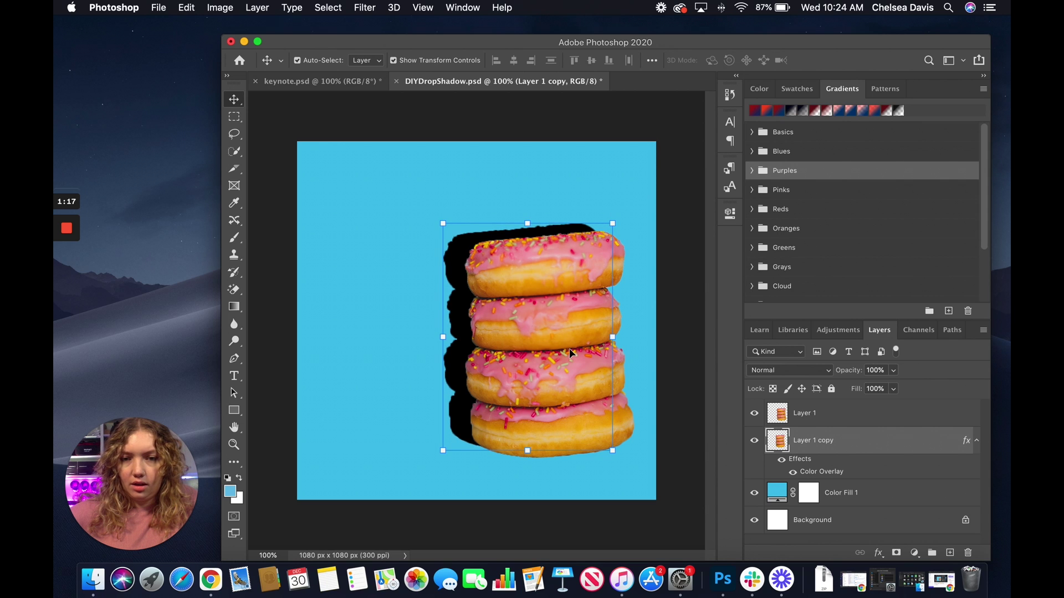
pyautogui.press('Left')
pyautogui.press('Left')
pyautogui.press('Up')
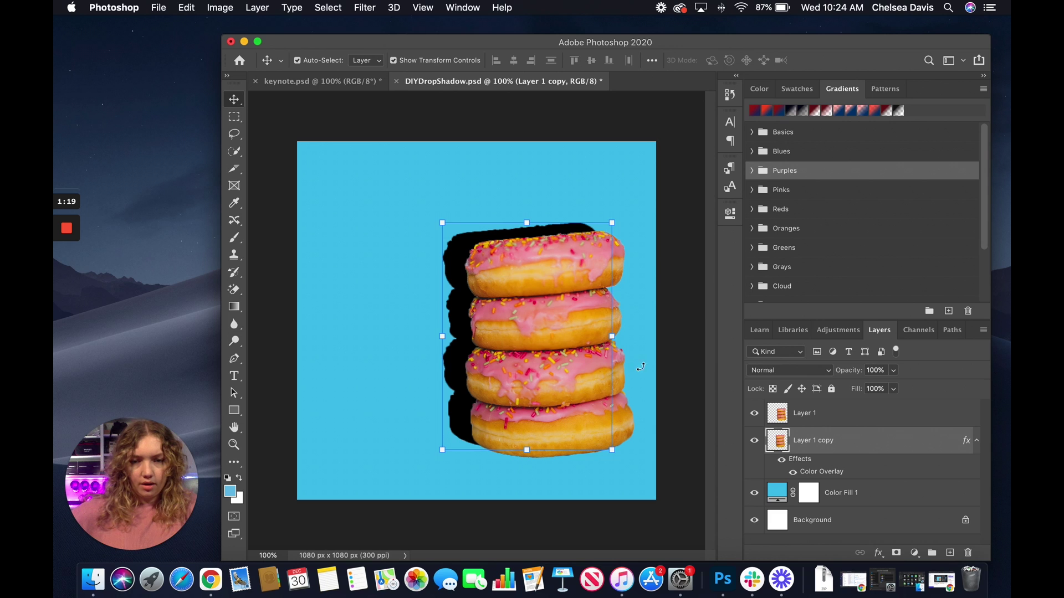
pyautogui.click(683, 308)
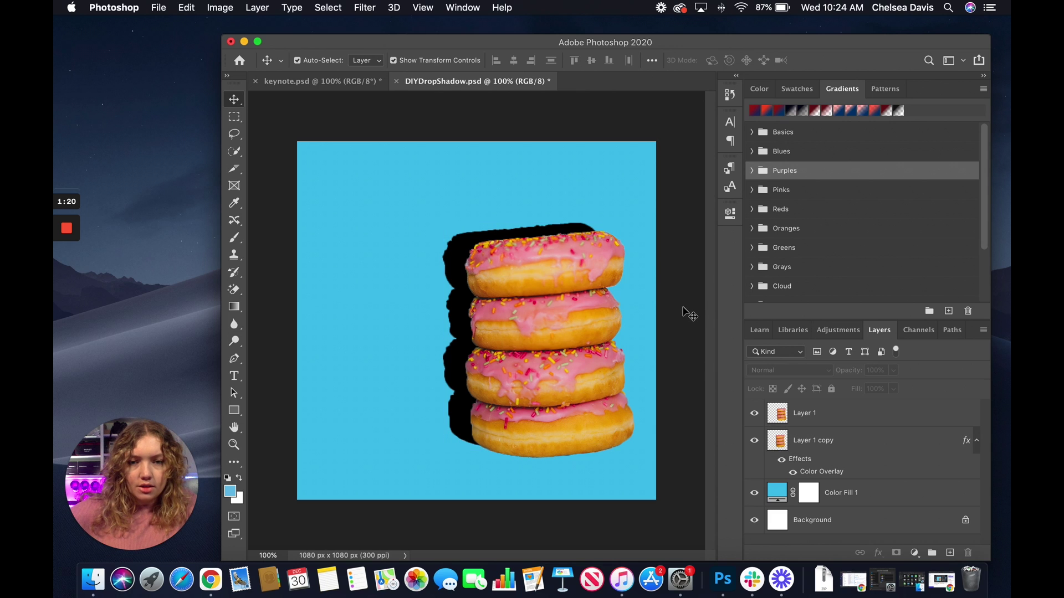
# Step: Apply a Box Blur with a 20-pixel radius to Layer 1 copy to soften the shadow's edges
pyautogui.click(811, 441)
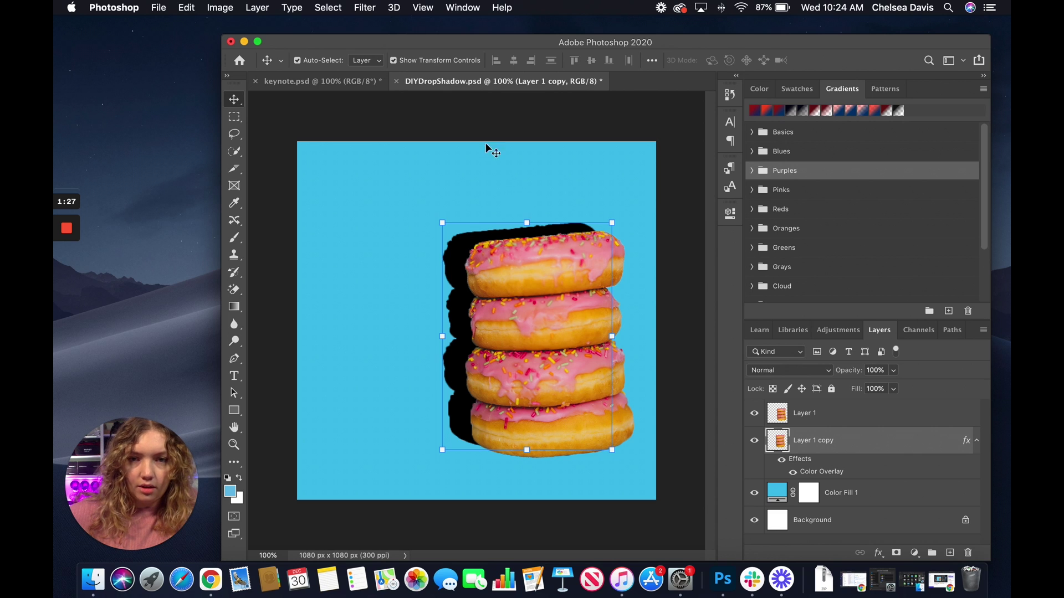
pyautogui.click(359, 8)
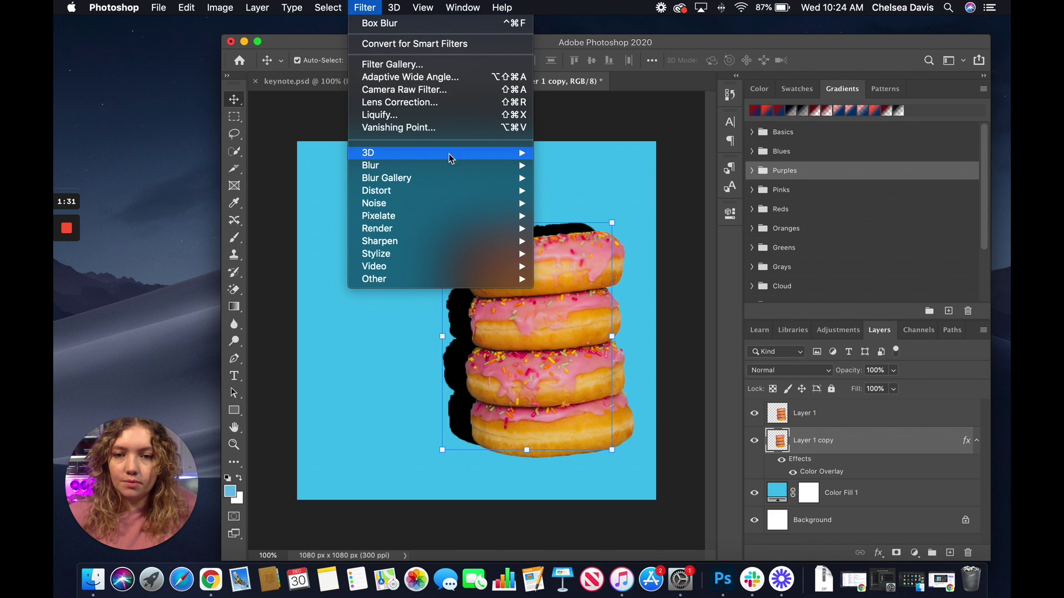
pyautogui.moveTo(526, 167)
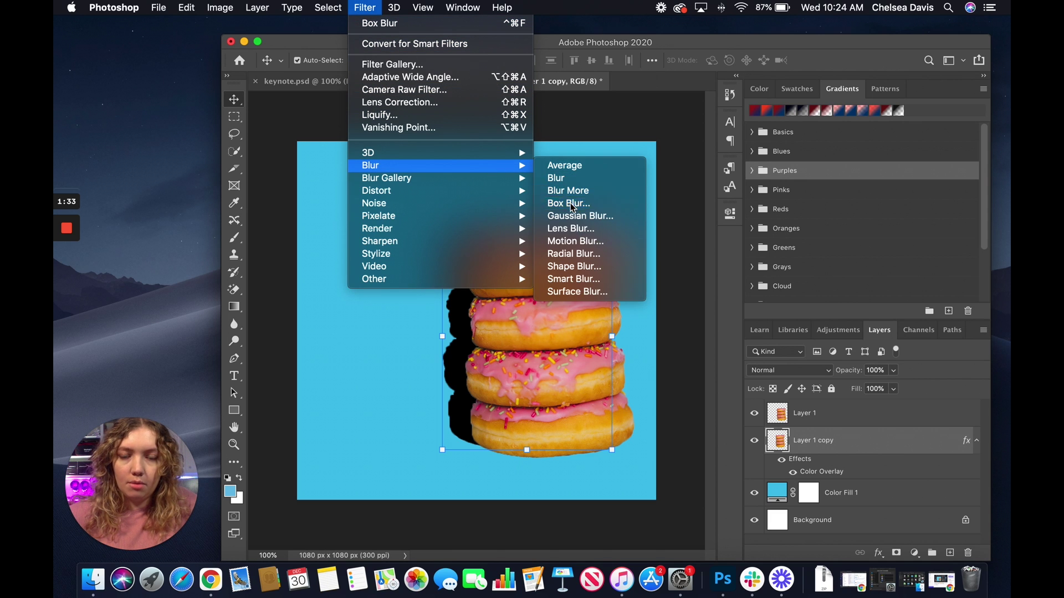
pyautogui.click(641, 220)
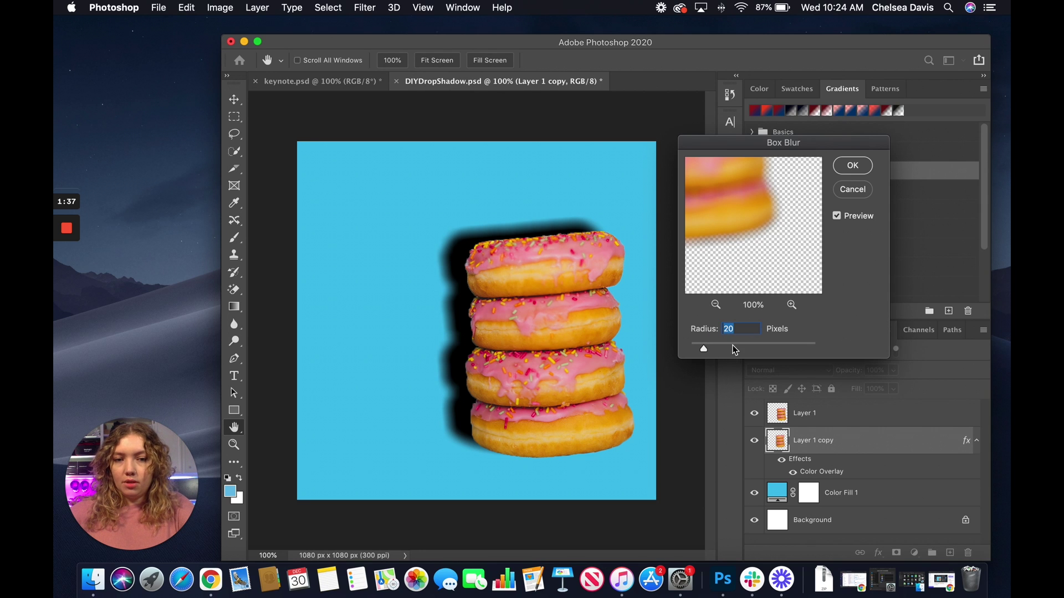
pyautogui.moveTo(705, 351); pyautogui.dragTo(741, 350)
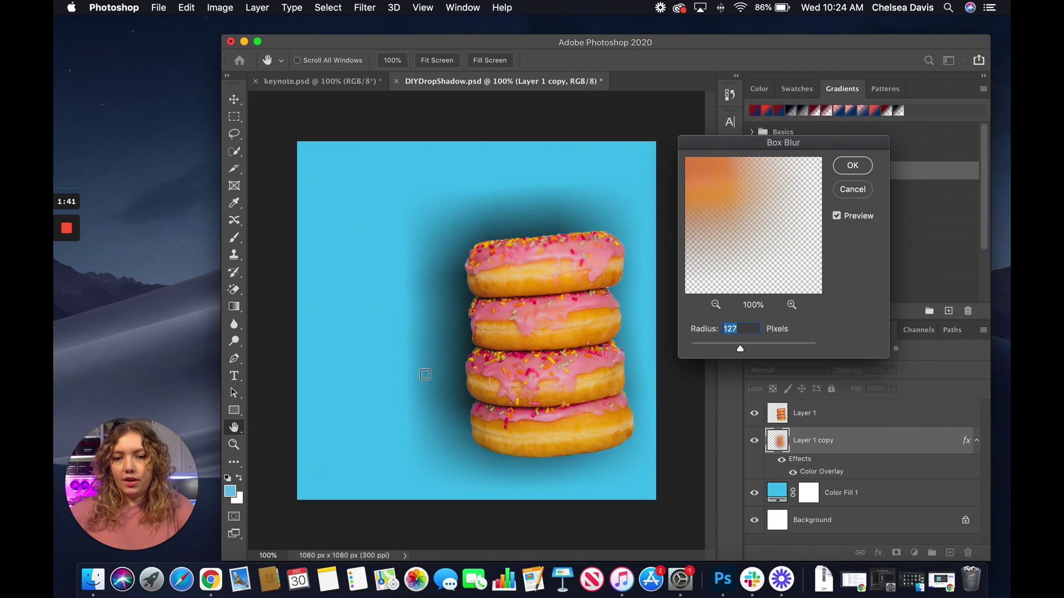
pyautogui.moveTo(740, 350); pyautogui.dragTo(704, 349)
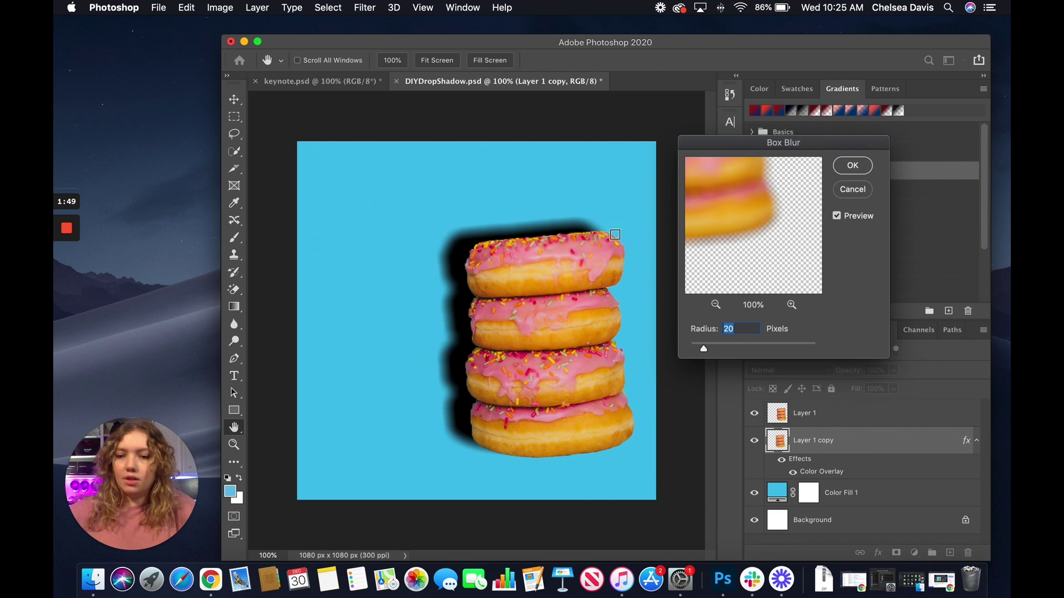
pyautogui.click(851, 165)
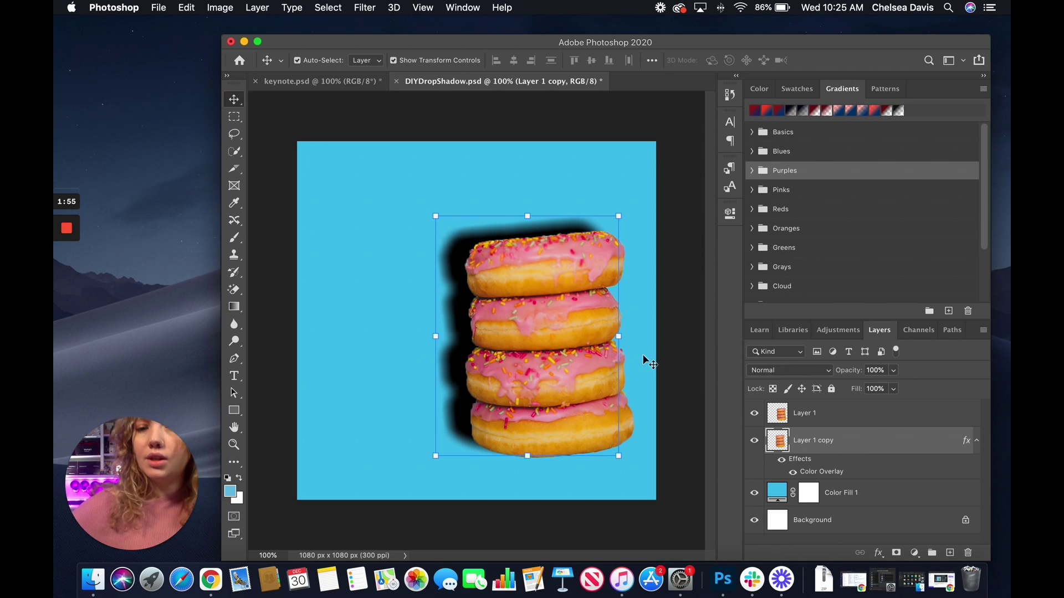
# Step: Add a layer mask to Layer 1 copy and ready a soft black brush at 412 px, 0% hardness and 14% opacity
pyautogui.click(894, 553)
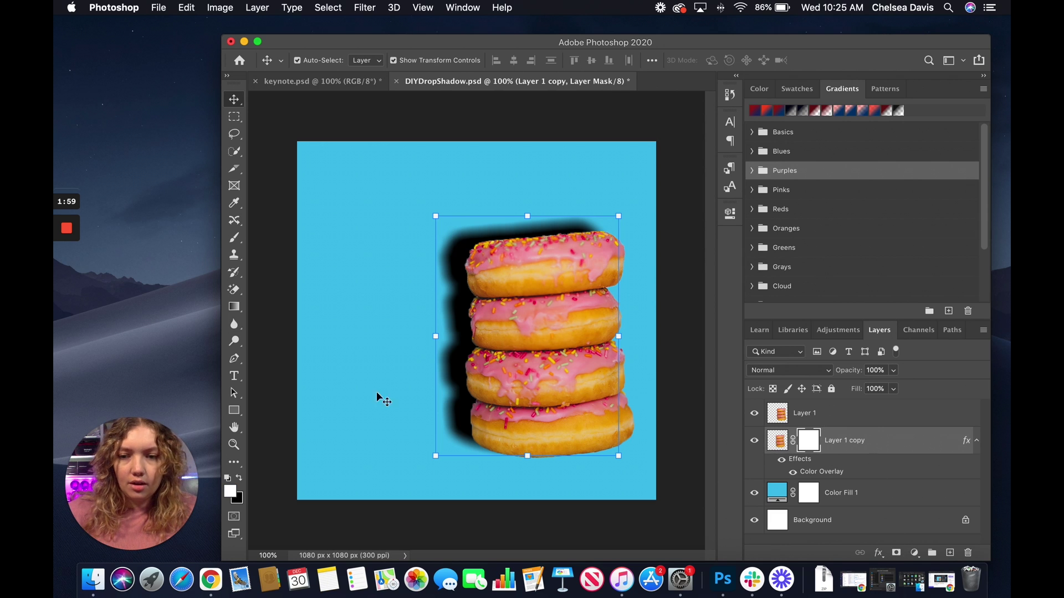
pyautogui.click(238, 478)
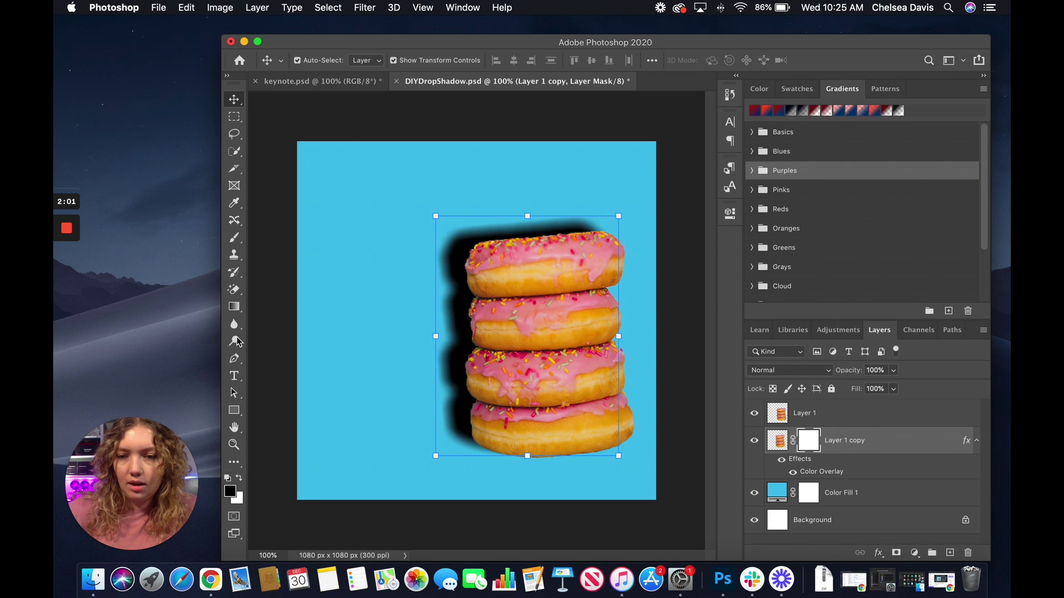
pyautogui.click(234, 238)
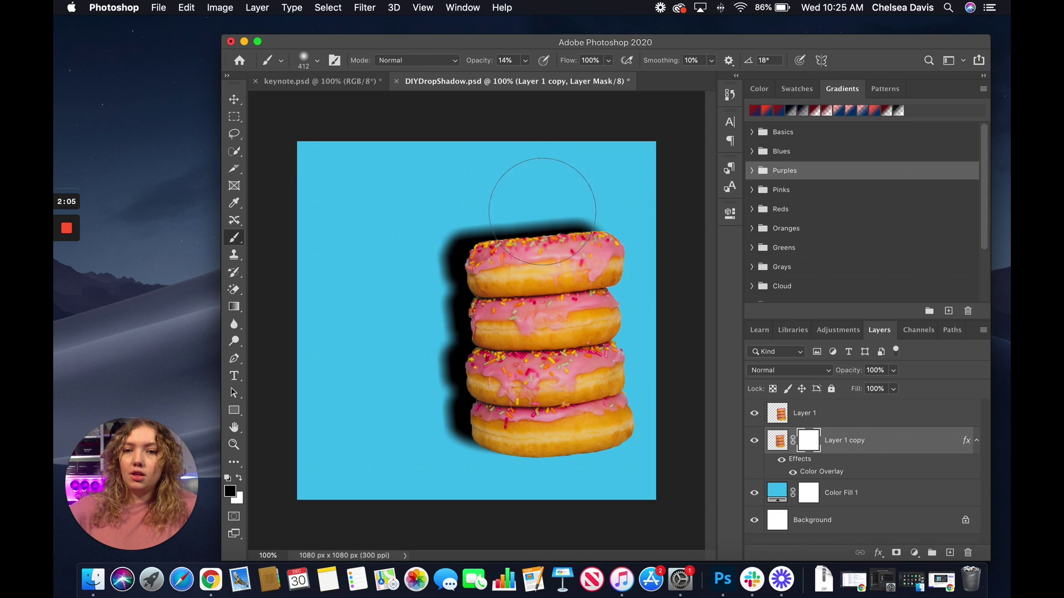
pyautogui.click(318, 61)
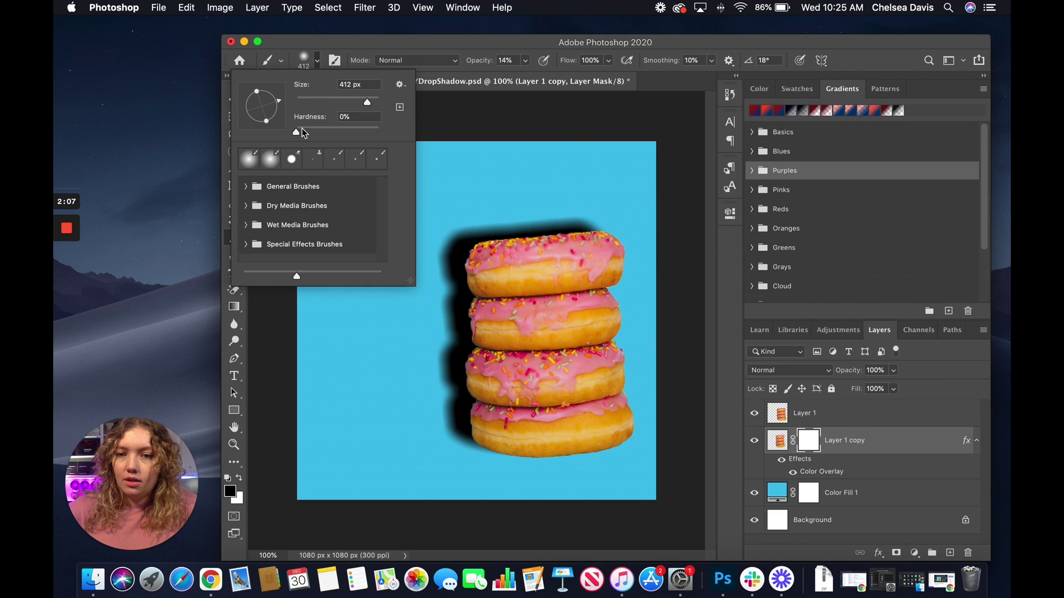
pyautogui.click(468, 60)
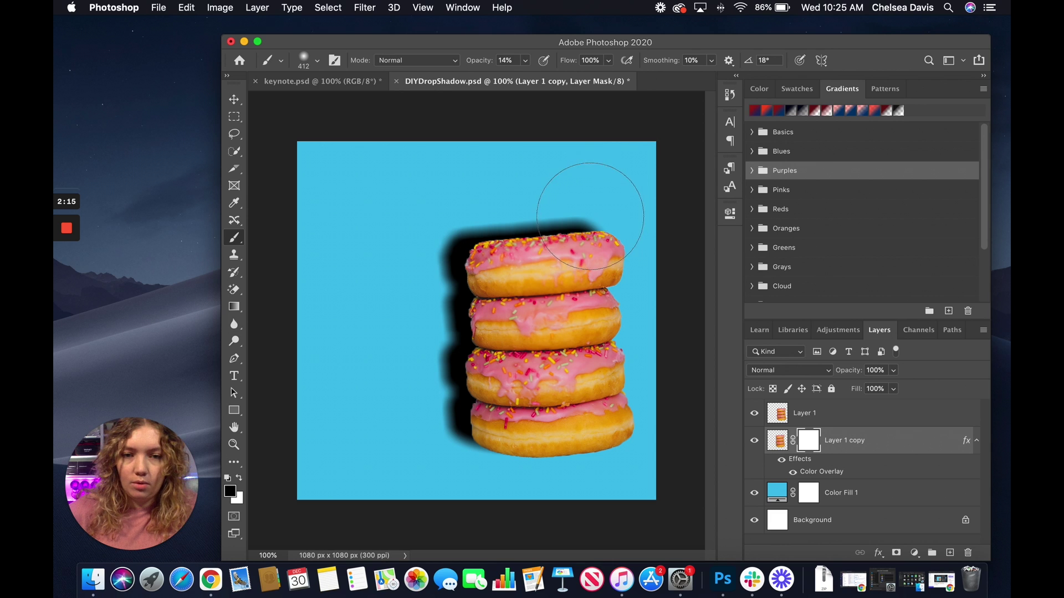
# Step: Paint black on the shadow's layer mask along the top and left of the donuts to fade the shadow away from the base
pyautogui.moveTo(563, 219)
pyautogui.mouseDown()
pyautogui.moveTo(570, 190)
pyautogui.moveTo(558, 226)
pyautogui.moveTo(582, 214)
pyautogui.moveTo(546, 233)
pyautogui.moveTo(476, 241)
pyautogui.moveTo(463, 289)
pyautogui.moveTo(455, 255)
pyautogui.moveTo(465, 263)
pyautogui.mouseUp()
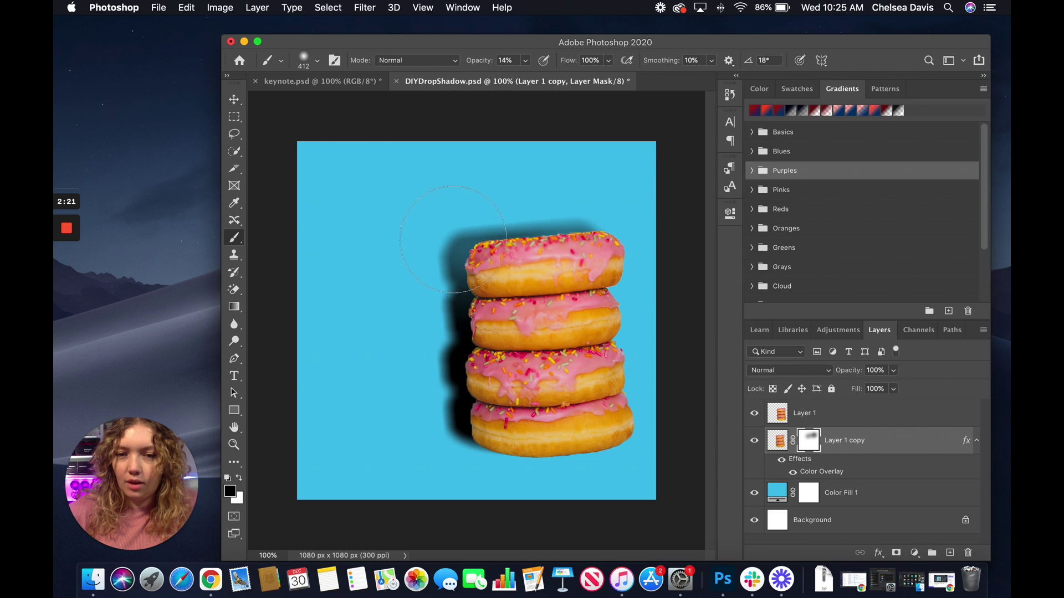
pyautogui.moveTo(416, 306)
pyautogui.mouseDown()
pyautogui.moveTo(451, 346)
pyautogui.moveTo(415, 351)
pyautogui.moveTo(457, 350)
pyautogui.moveTo(460, 399)
pyautogui.moveTo(449, 246)
pyautogui.mouseUp()
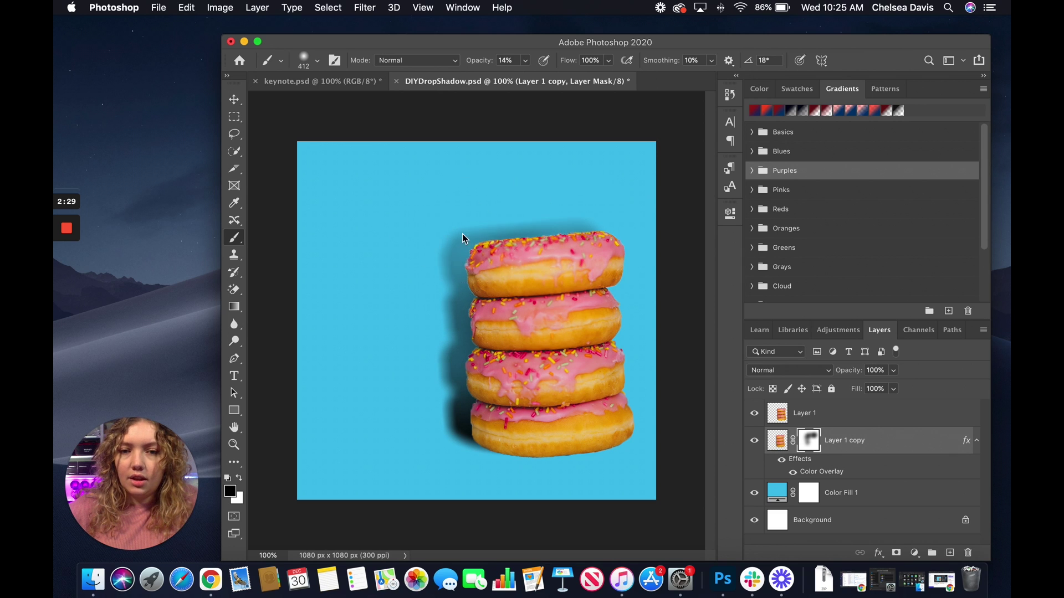
pyautogui.moveTo(453, 364); pyautogui.dragTo(463, 388)
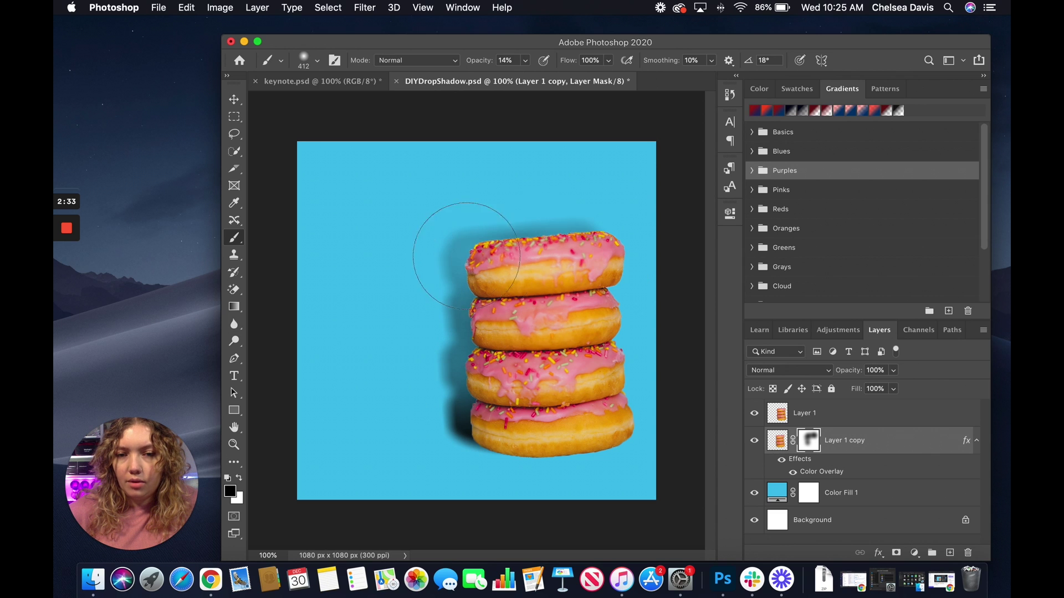
# Step: Refine the shadow's layer mask, painting white near the lower-left donuts to restore shadow and black down the left side to fade it
pyautogui.click(240, 480)
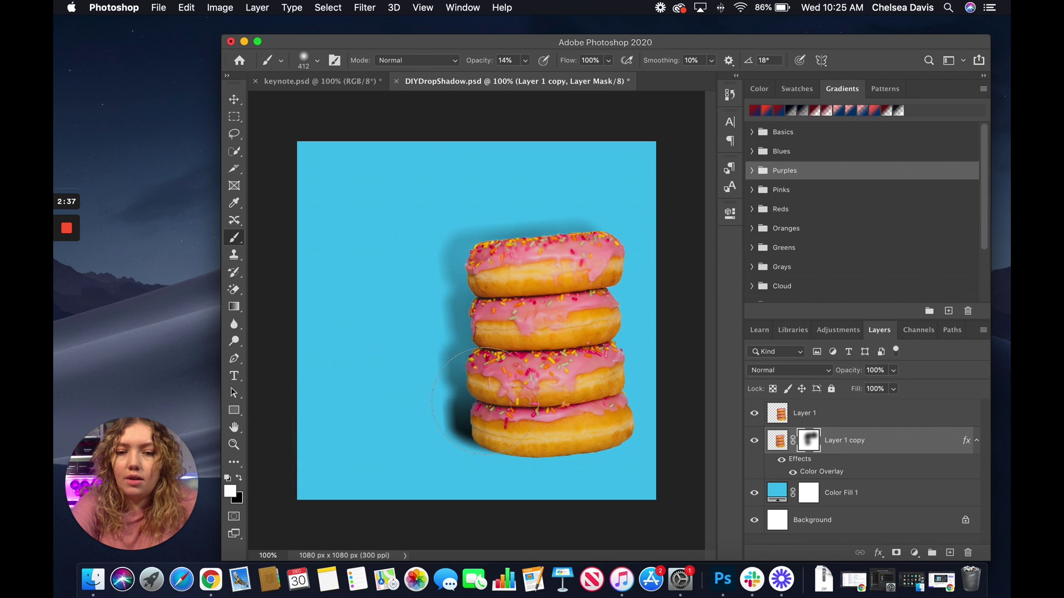
pyautogui.moveTo(479, 395)
pyautogui.mouseDown()
pyautogui.moveTo(462, 359)
pyautogui.moveTo(502, 396)
pyautogui.moveTo(486, 346)
pyautogui.mouseUp()
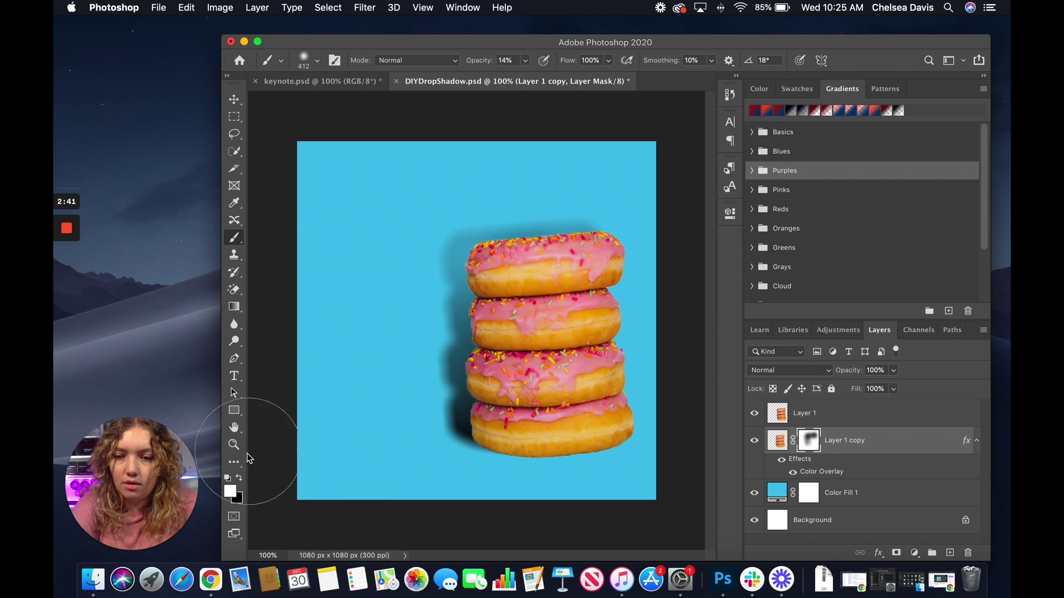
pyautogui.click(240, 479)
pyautogui.moveTo(484, 252)
pyautogui.mouseDown()
pyautogui.moveTo(570, 232)
pyautogui.moveTo(558, 225)
pyautogui.moveTo(582, 218)
pyautogui.moveTo(585, 250)
pyautogui.moveTo(581, 210)
pyautogui.moveTo(594, 233)
pyautogui.moveTo(570, 214)
pyautogui.moveTo(439, 225)
pyautogui.moveTo(475, 250)
pyautogui.moveTo(490, 245)
pyautogui.moveTo(496, 407)
pyautogui.mouseUp()
pyautogui.moveTo(484, 367)
pyautogui.mouseDown()
pyautogui.moveTo(475, 447)
pyautogui.moveTo(442, 431)
pyautogui.moveTo(455, 318)
pyautogui.mouseUp()
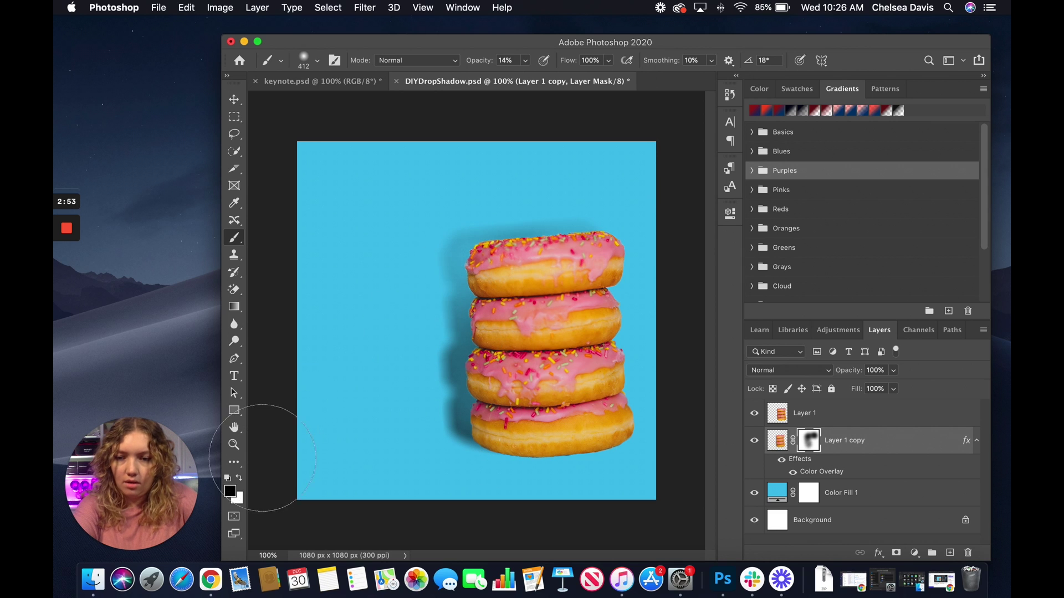
# Step: Paint white on the shadow's mask from the lower-left donuts upward to bring back some shadow, and make black the foreground colour again
pyautogui.click(239, 477)
pyautogui.moveTo(478, 404)
pyautogui.mouseDown()
pyautogui.moveTo(463, 440)
pyautogui.moveTo(440, 338)
pyautogui.moveTo(554, 363)
pyautogui.moveTo(526, 360)
pyautogui.moveTo(546, 332)
pyautogui.moveTo(518, 303)
pyautogui.mouseUp()
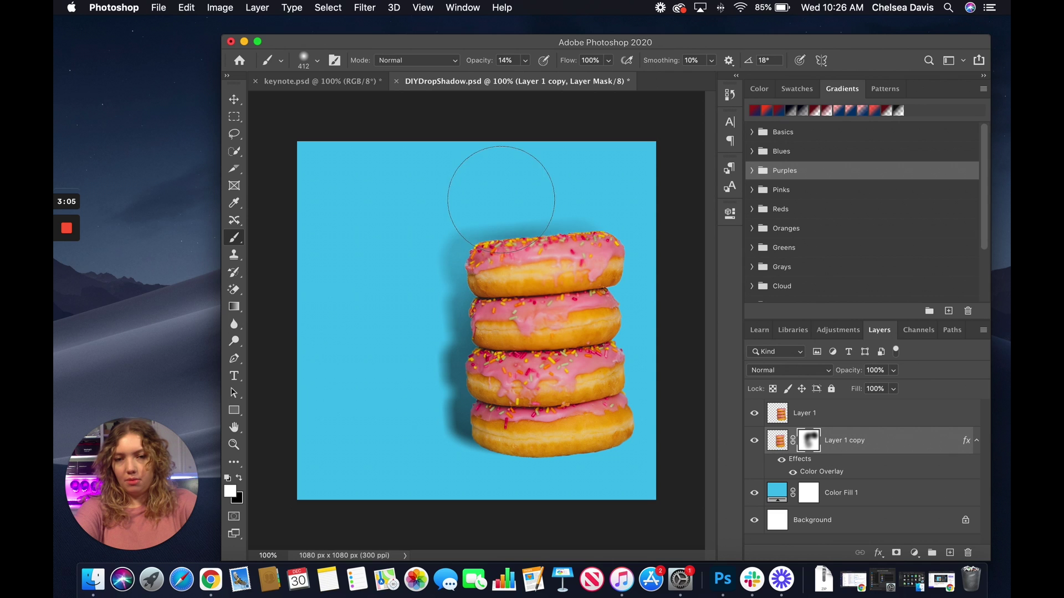
pyautogui.click(238, 474)
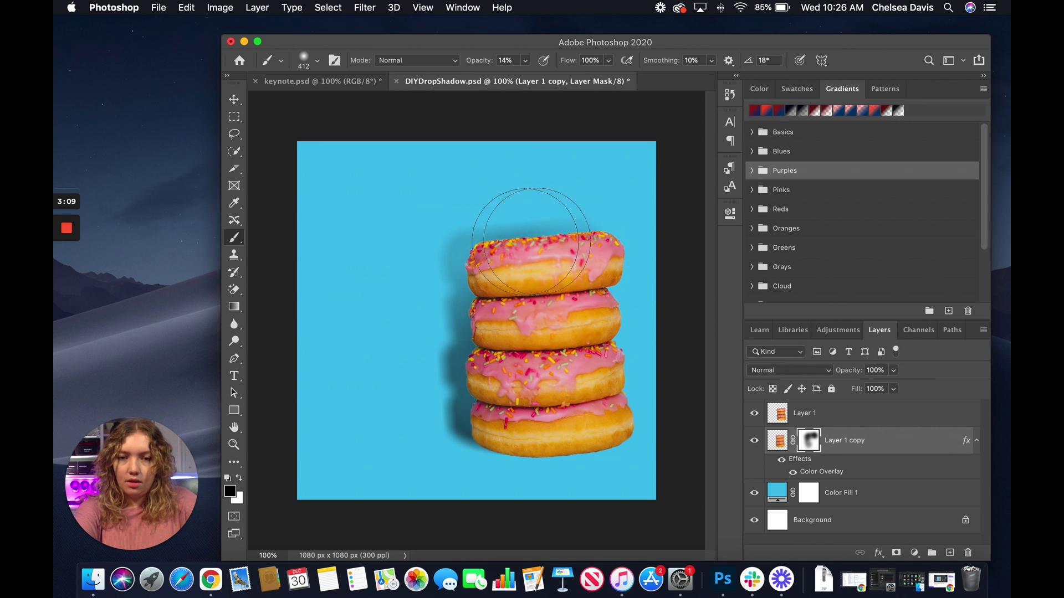
# Step: Switch to keynote.psd and compare the standard drop shadow on the left donut stack with the custom shadow on the right one
pyautogui.click(332, 81)
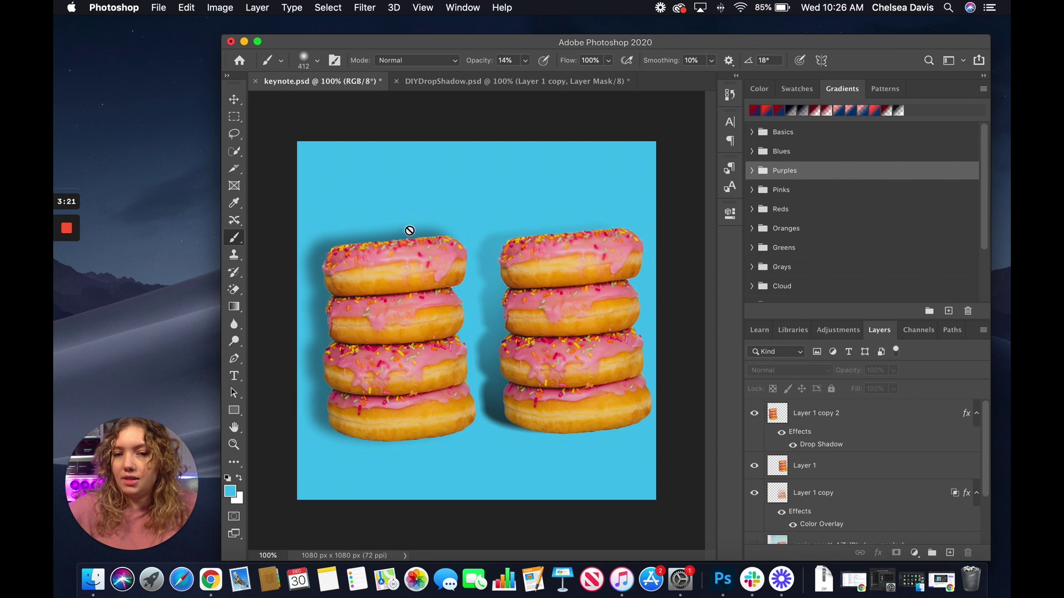
pyautogui.click(353, 393)
pyautogui.click(618, 212)
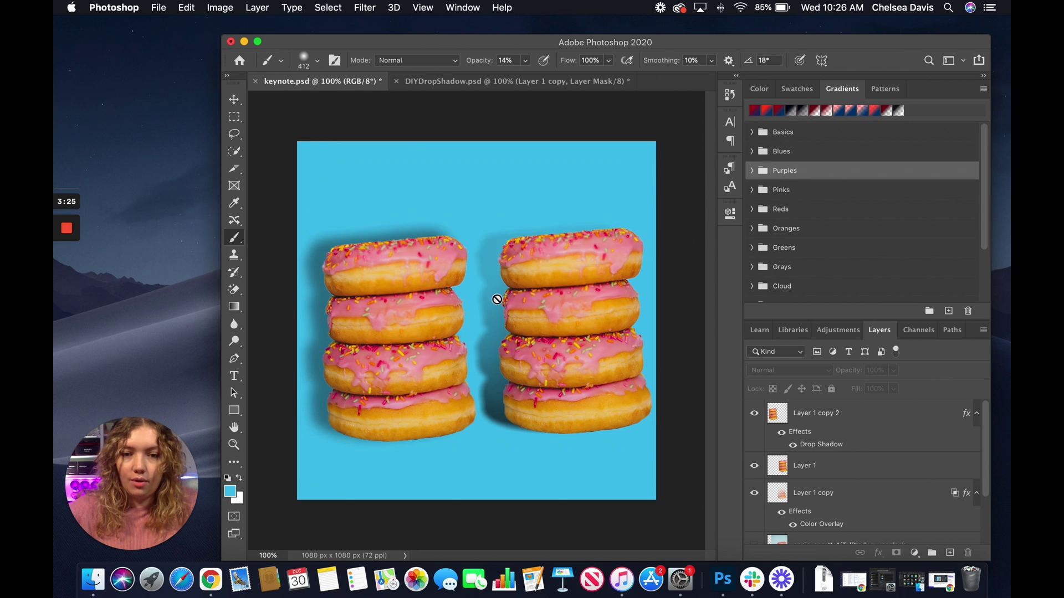